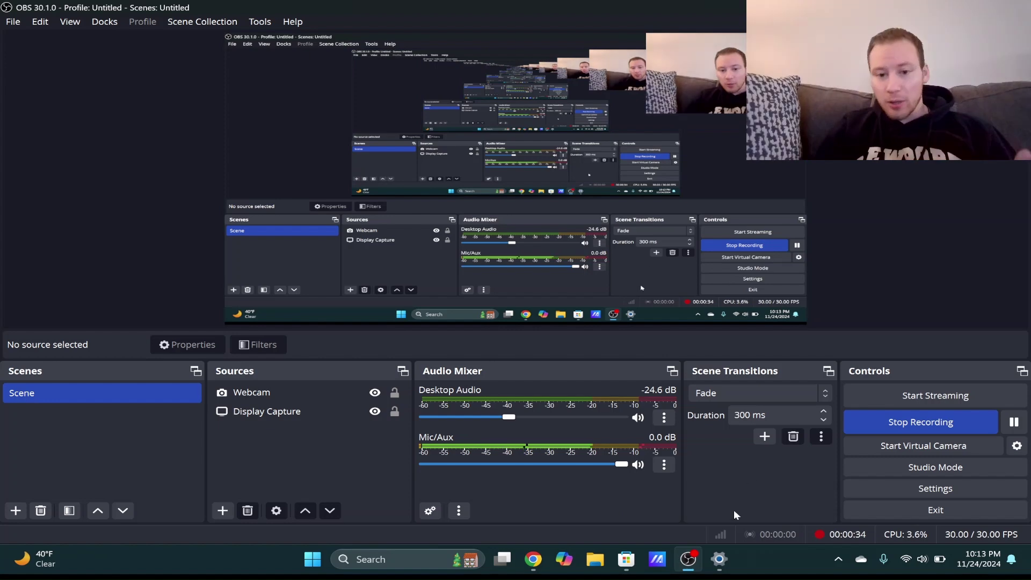
Step: With OBS still recording, bring the Windows Advanced display settings (120 Hz refresh rate) to the front
{"action": "left_click", "coordinate": [720, 560]}
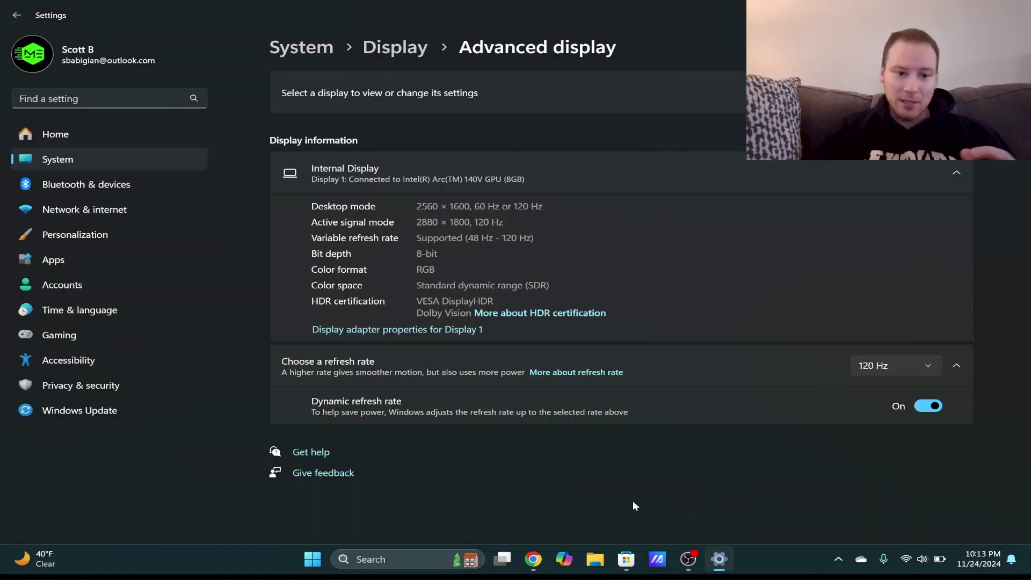
{"action": "left_click", "coordinate": [887, 365]}
{"action": "left_click", "coordinate": [884, 367]}
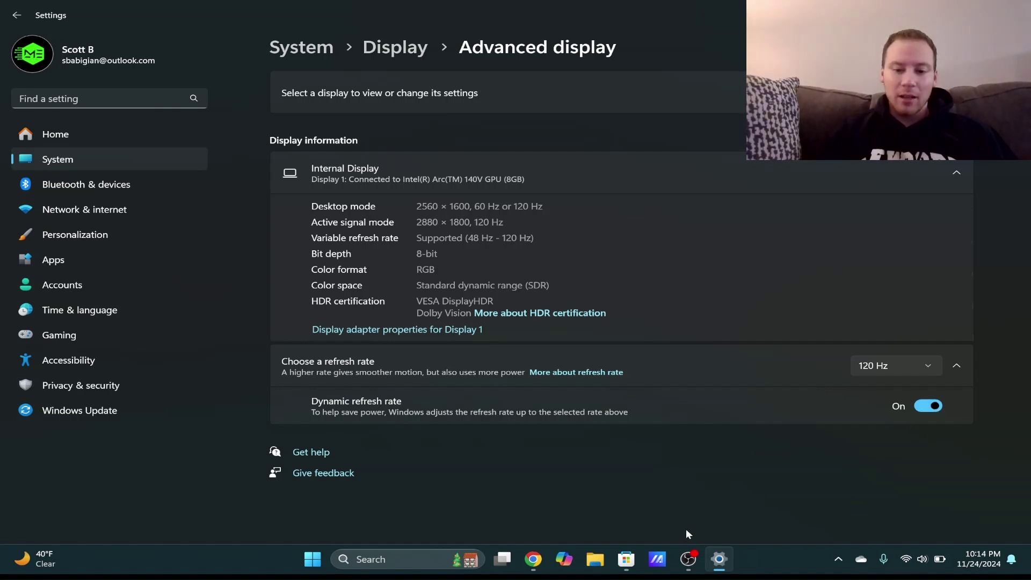
Step: Bring Chrome's YouTube tab forward and wheel-scroll far down the home feed to gauge smoothness
{"action": "left_click", "coordinate": [533, 559]}
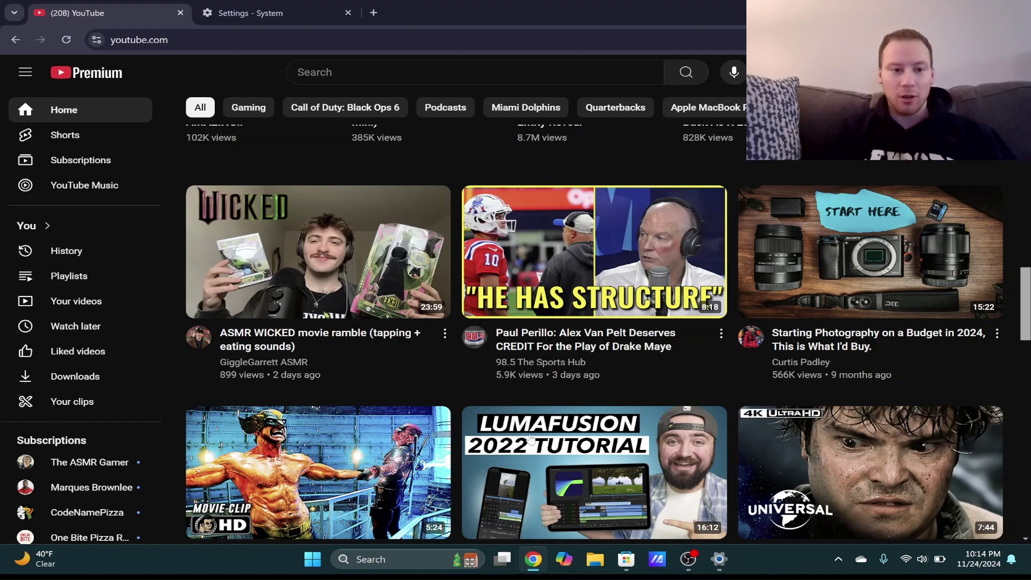
{"action": "scroll", "coordinate": [529, 429], "scroll_direction": "down", "scroll_amount": 8}
{"action": "scroll", "coordinate": [528, 424], "scroll_direction": "up", "scroll_amount": 1}
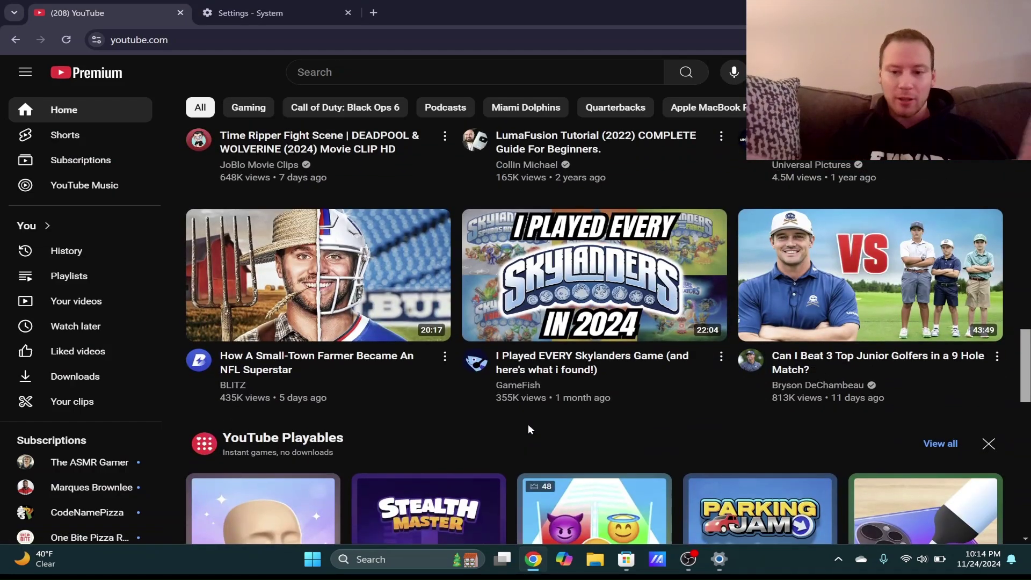
{"action": "scroll", "coordinate": [528, 429], "scroll_direction": "down", "scroll_amount": 10}
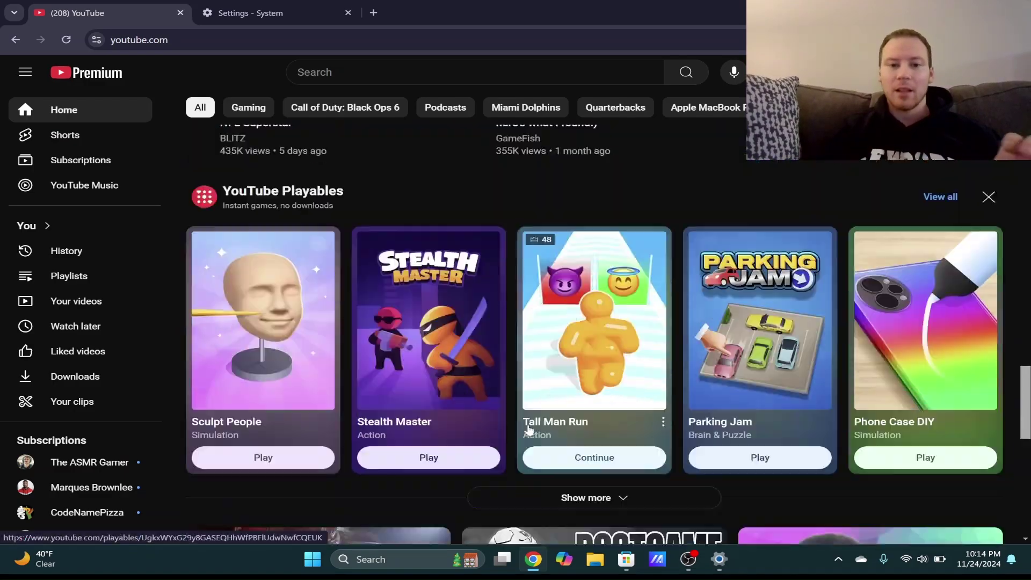
{"action": "scroll", "coordinate": [529, 429], "scroll_direction": "down", "scroll_amount": 15}
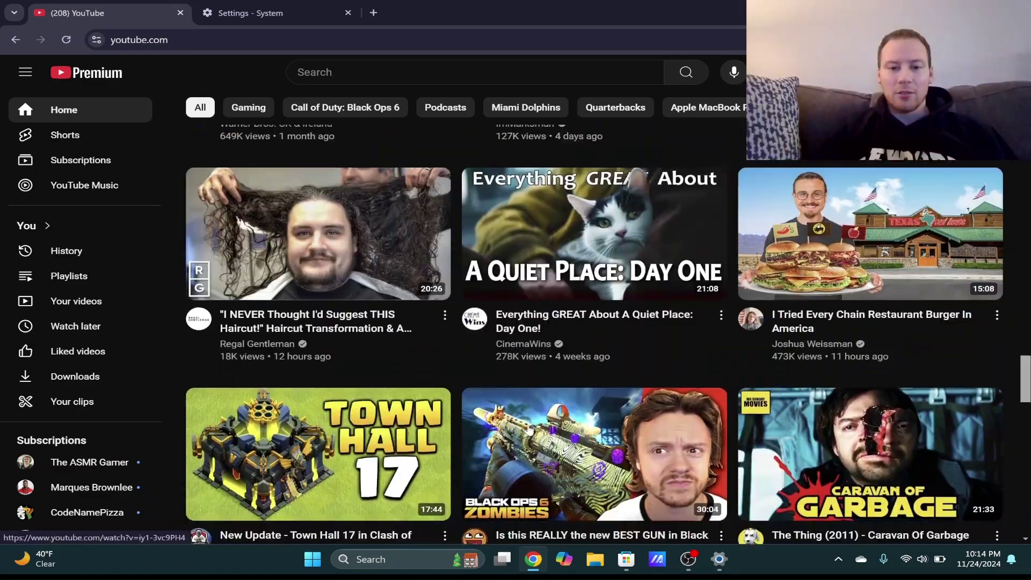
{"action": "scroll", "coordinate": [529, 427], "scroll_direction": "down", "scroll_amount": 4}
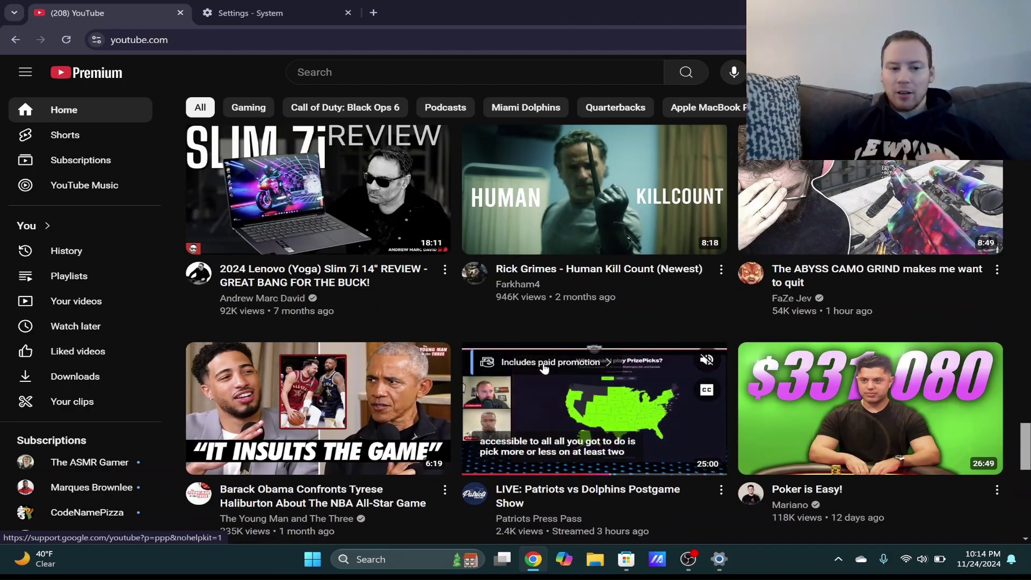
{"action": "scroll", "coordinate": [544, 368], "scroll_direction": "down", "scroll_amount": 14}
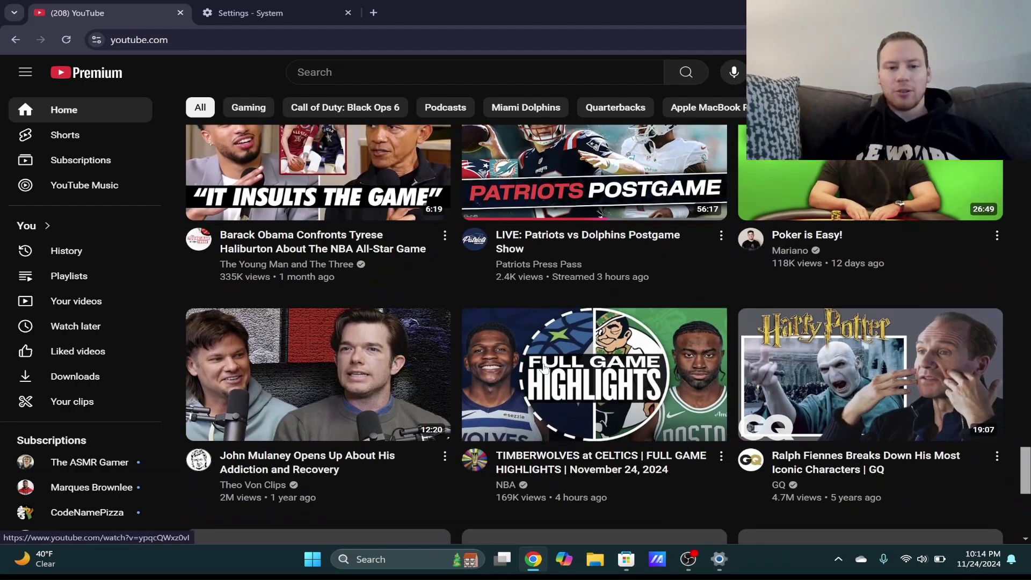
{"action": "scroll", "coordinate": [544, 368], "scroll_direction": "down", "scroll_amount": 2}
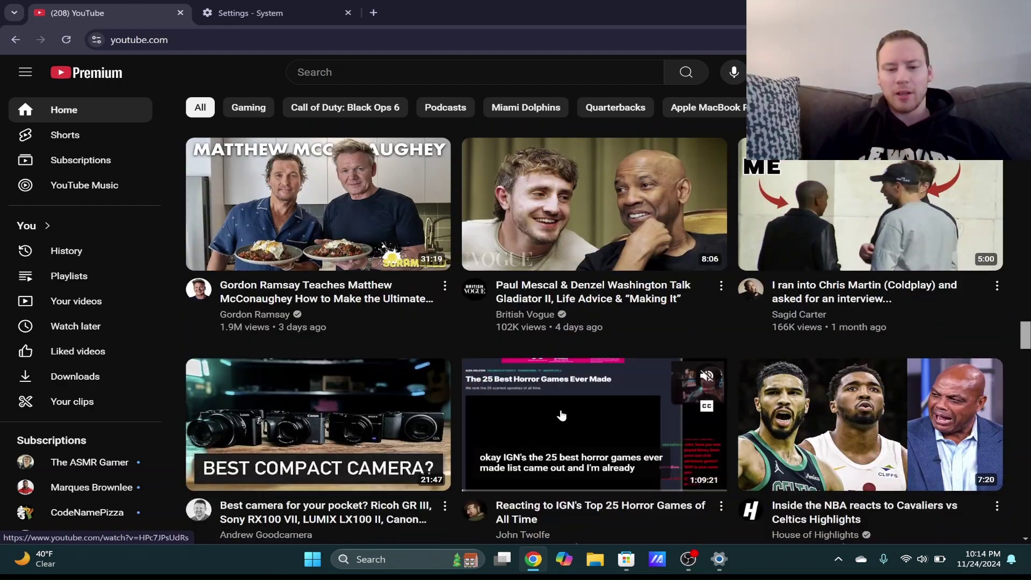
{"action": "scroll", "coordinate": [389, 377], "scroll_direction": "down", "scroll_amount": 6}
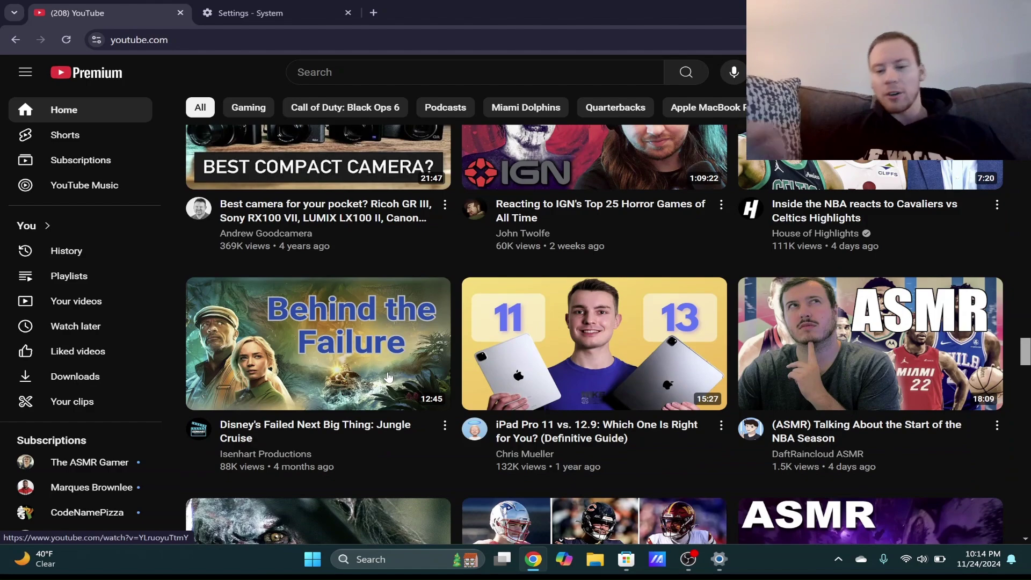
{"action": "scroll", "coordinate": [389, 378], "scroll_direction": "down", "scroll_amount": 13}
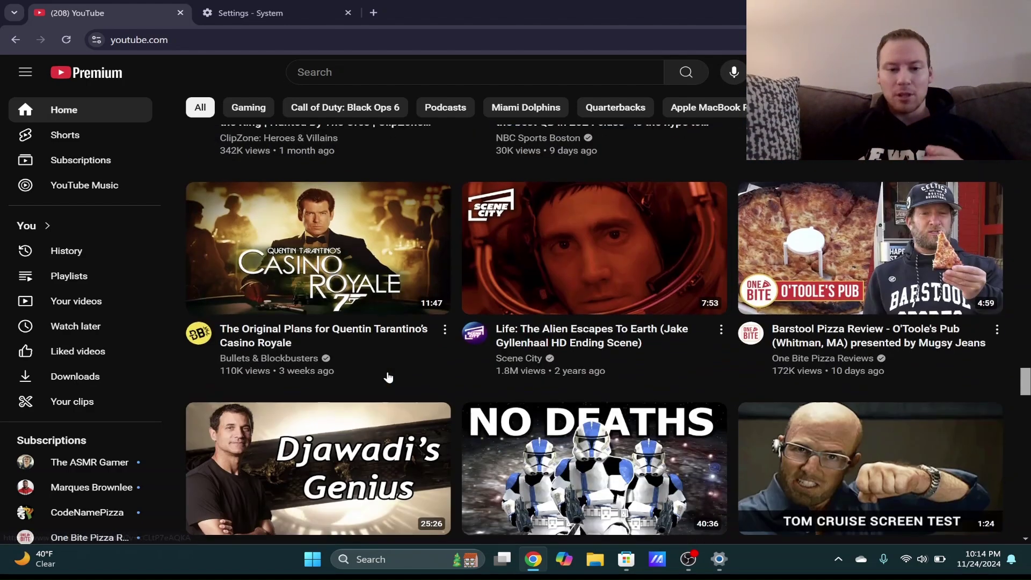
{"action": "scroll", "coordinate": [389, 377], "scroll_direction": "down", "scroll_amount": 2}
{"action": "scroll", "coordinate": [389, 378], "scroll_direction": "up", "scroll_amount": 1}
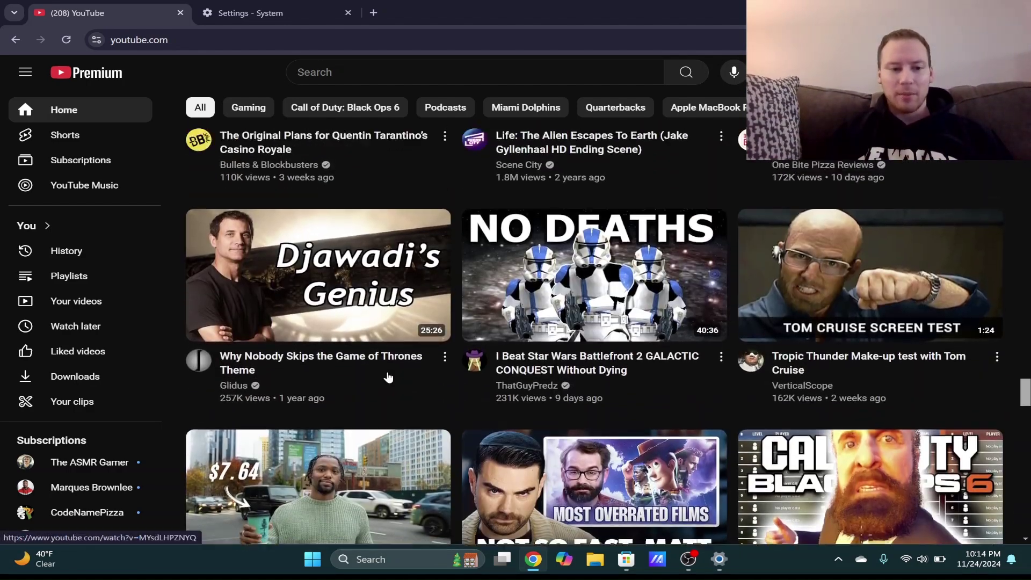
{"action": "scroll", "coordinate": [389, 378], "scroll_direction": "down", "scroll_amount": 1}
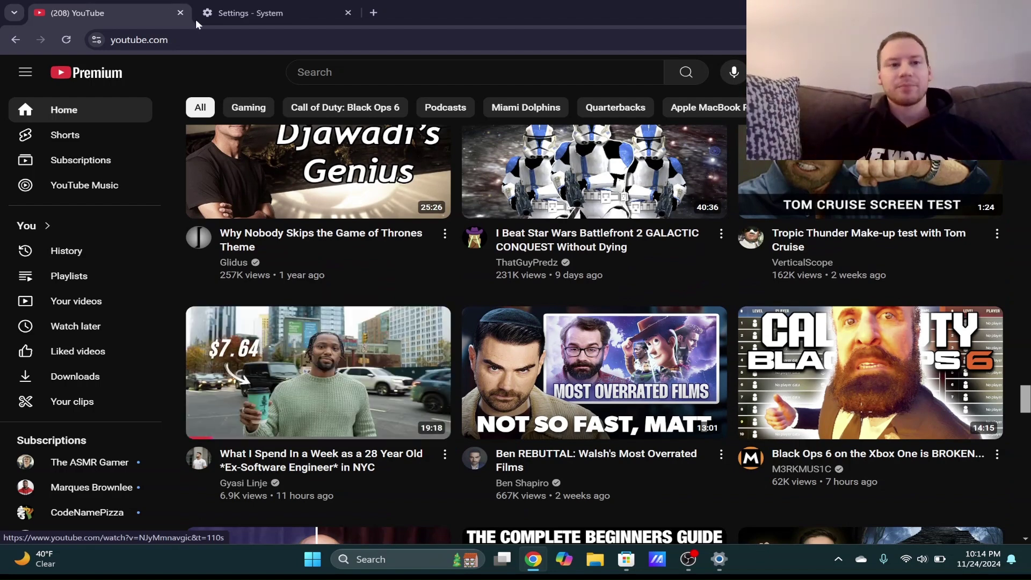
{"action": "mouse_move", "coordinate": [276, 15]}
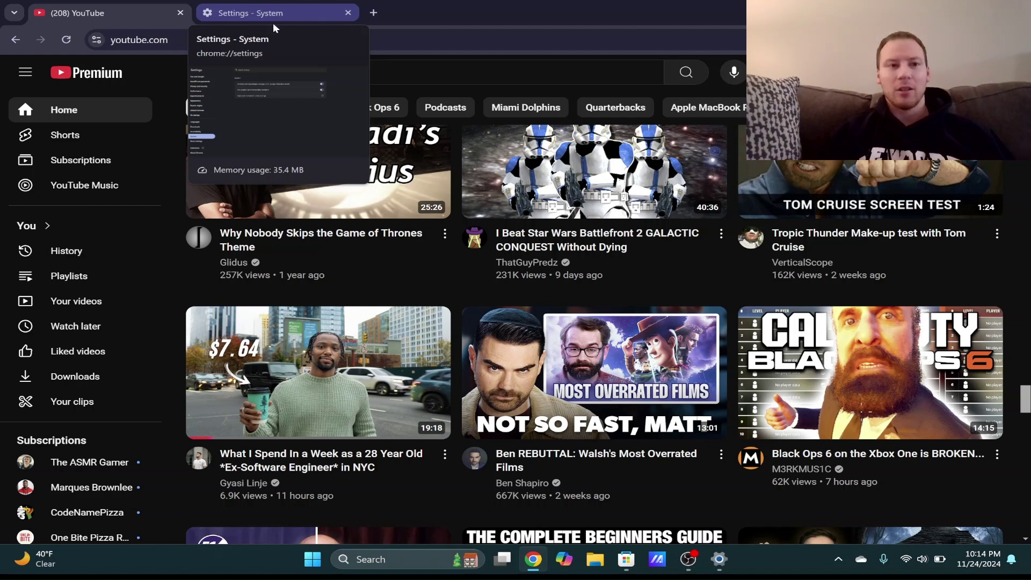
Step: On the Settings – System tab, switch off 'Use graphics acceleration when available', relaunch Chrome, then return to YouTube
{"action": "left_click", "coordinate": [272, 20]}
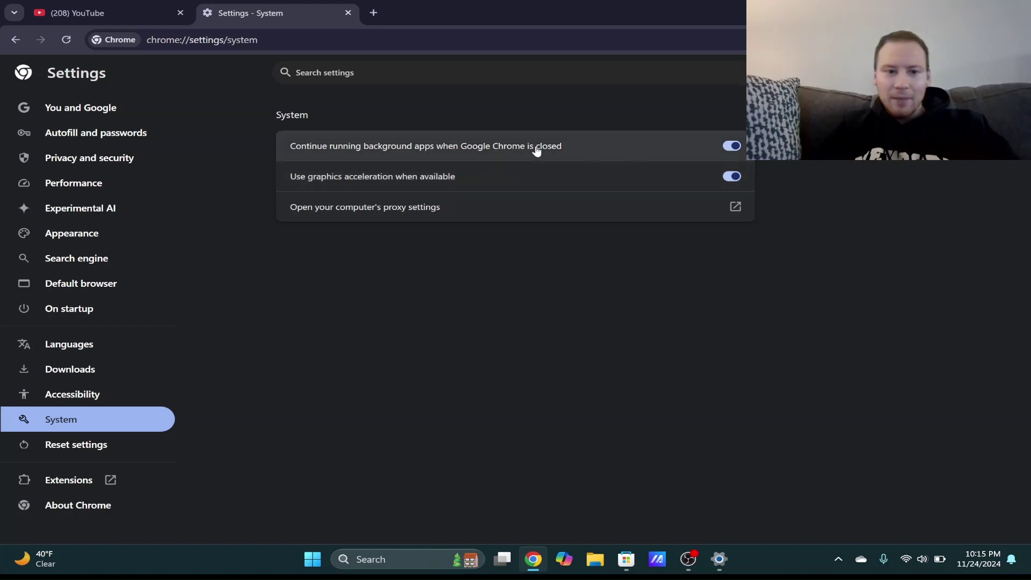
{"action": "left_click", "coordinate": [731, 181]}
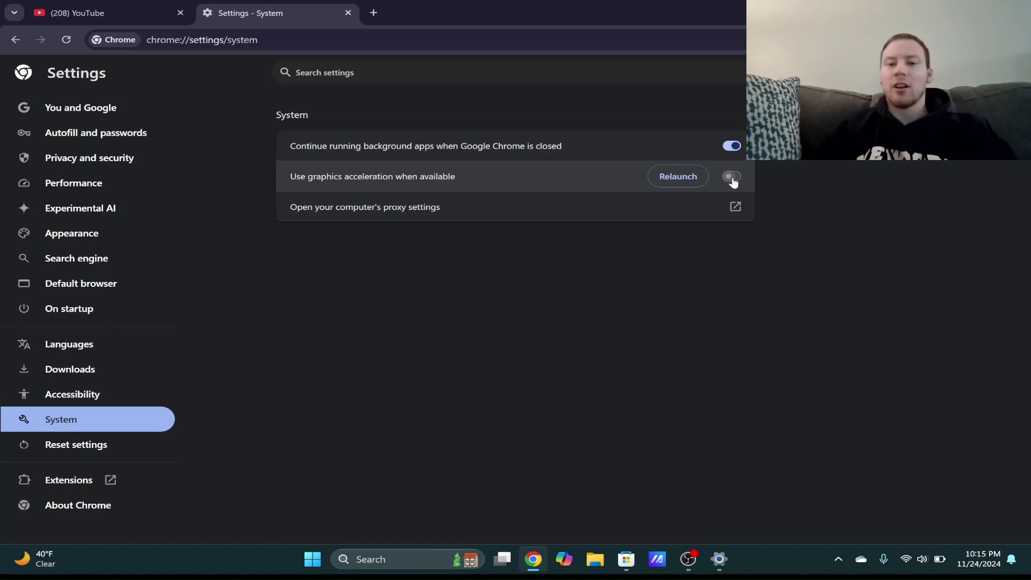
{"action": "left_click", "coordinate": [664, 180]}
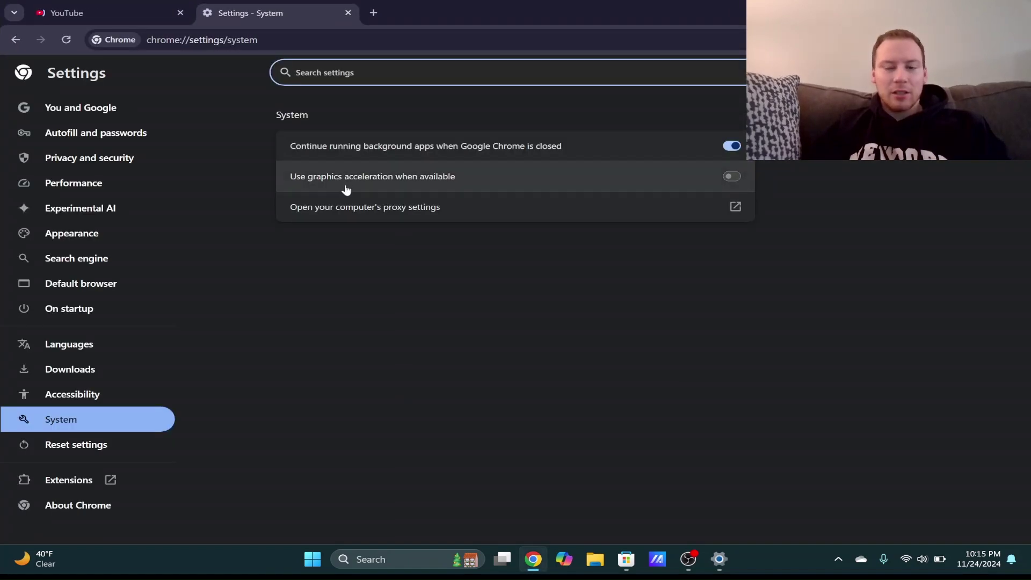
{"action": "left_click", "coordinate": [151, 10]}
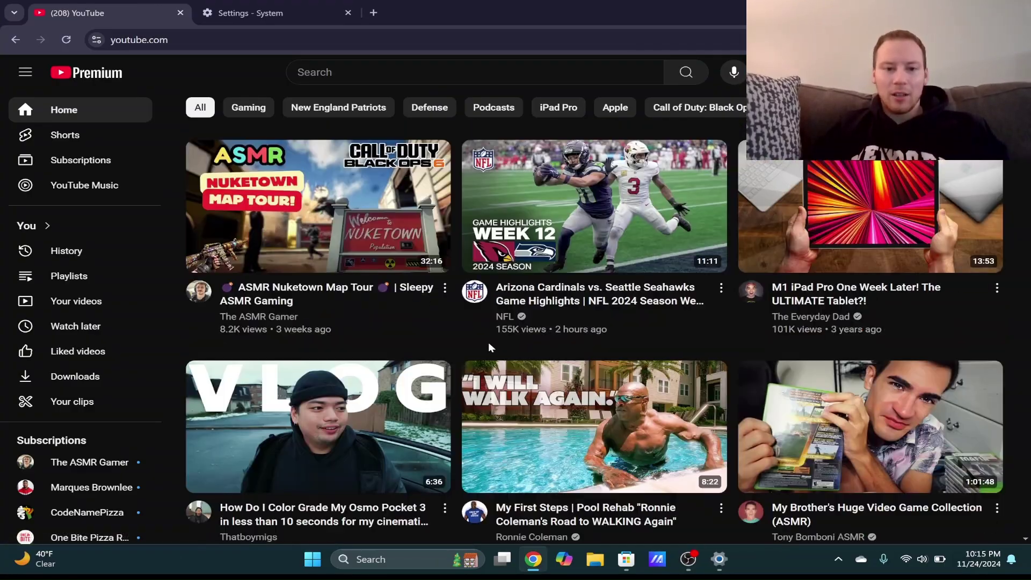
Step: Wheel-scroll far down the reloaded YouTube home feed to compare smoothness without graphics acceleration
{"action": "scroll", "coordinate": [488, 343], "scroll_direction": "down", "scroll_amount": 7}
{"action": "scroll", "coordinate": [489, 343], "scroll_direction": "up", "scroll_amount": 7}
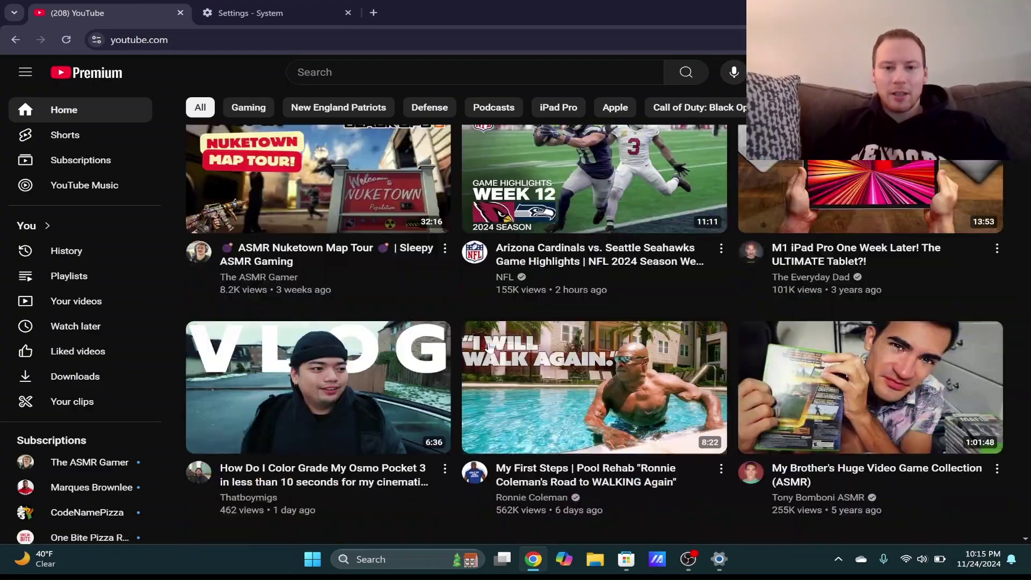
{"action": "scroll", "coordinate": [488, 346], "scroll_direction": "down", "scroll_amount": 8}
{"action": "scroll", "coordinate": [490, 348], "scroll_direction": "up", "scroll_amount": 2}
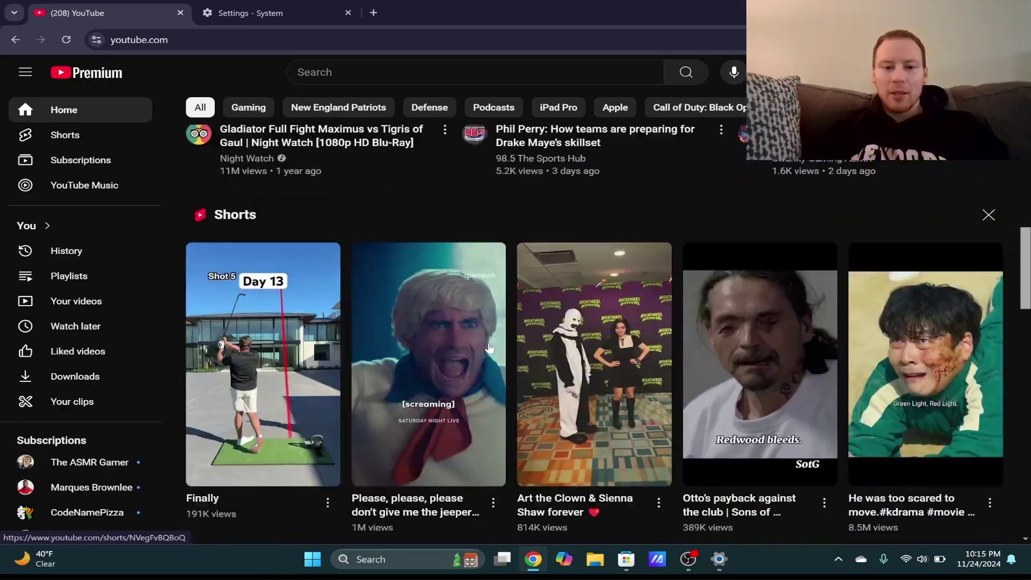
{"action": "scroll", "coordinate": [489, 349], "scroll_direction": "down", "scroll_amount": 8}
{"action": "scroll", "coordinate": [489, 348], "scroll_direction": "up", "scroll_amount": 1}
{"action": "scroll", "coordinate": [490, 349], "scroll_direction": "down", "scroll_amount": 4}
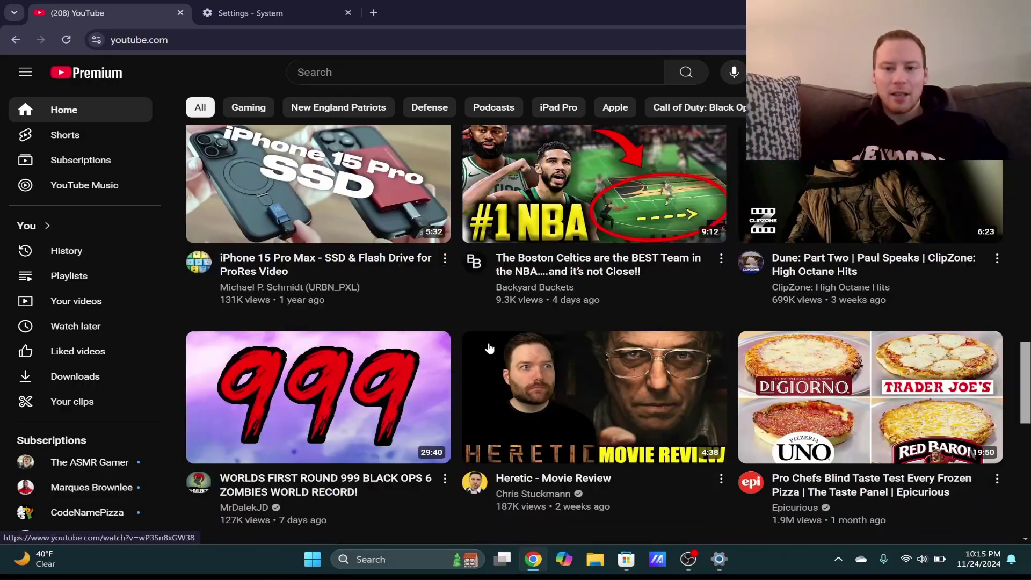
{"action": "scroll", "coordinate": [490, 349], "scroll_direction": "down", "scroll_amount": 9}
{"action": "scroll", "coordinate": [489, 347], "scroll_direction": "up", "scroll_amount": 1}
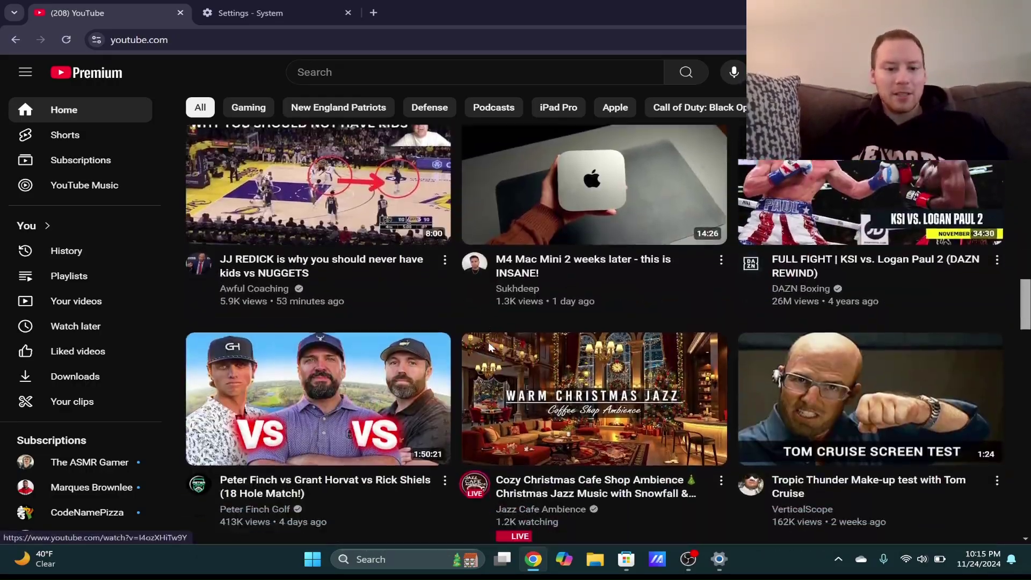
{"action": "scroll", "coordinate": [489, 347], "scroll_direction": "down", "scroll_amount": 8}
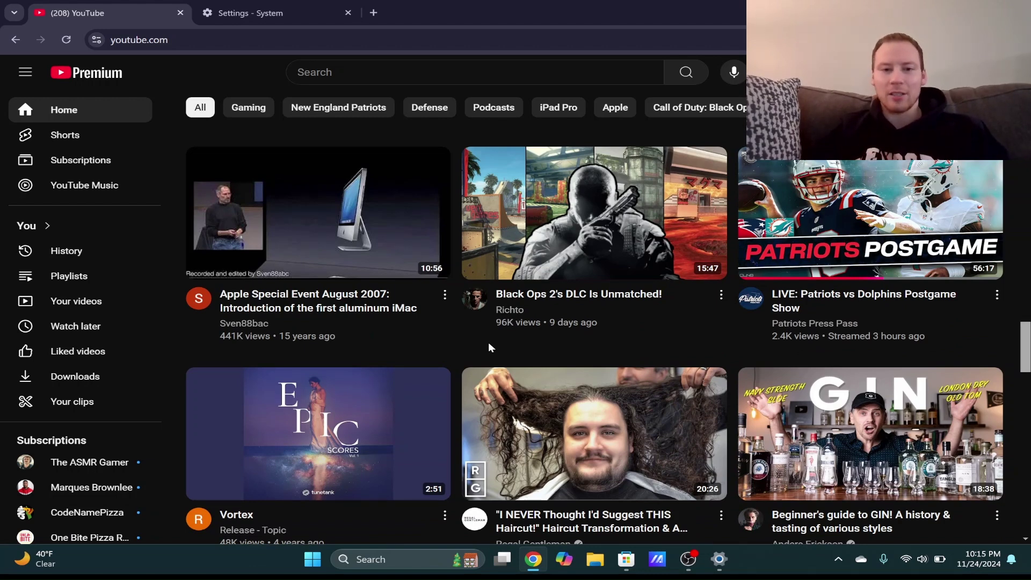
{"action": "scroll", "coordinate": [489, 343], "scroll_direction": "down", "scroll_amount": 2}
{"action": "scroll", "coordinate": [489, 348], "scroll_direction": "down", "scroll_amount": 1}
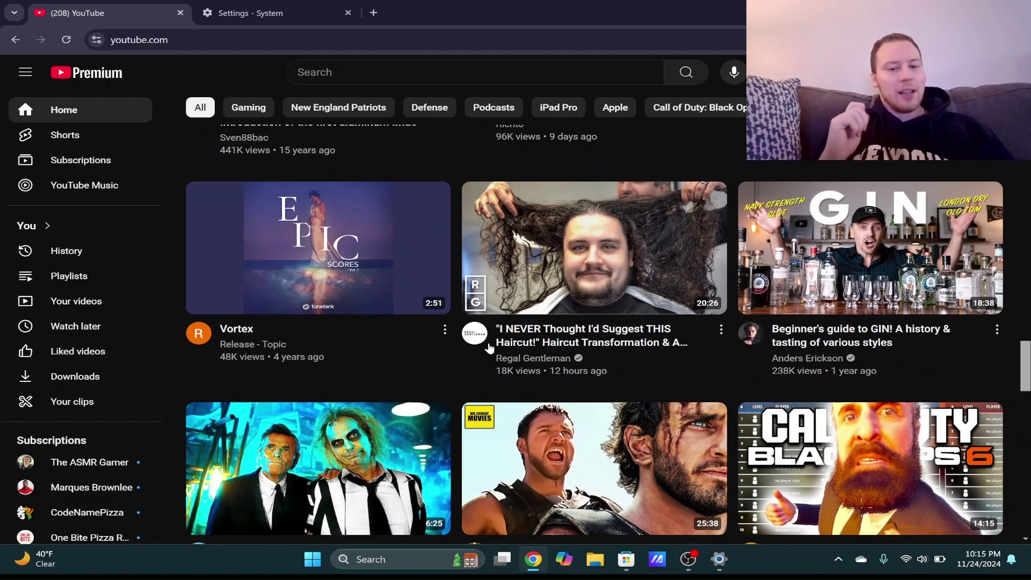
{"action": "scroll", "coordinate": [489, 348], "scroll_direction": "down", "scroll_amount": 15}
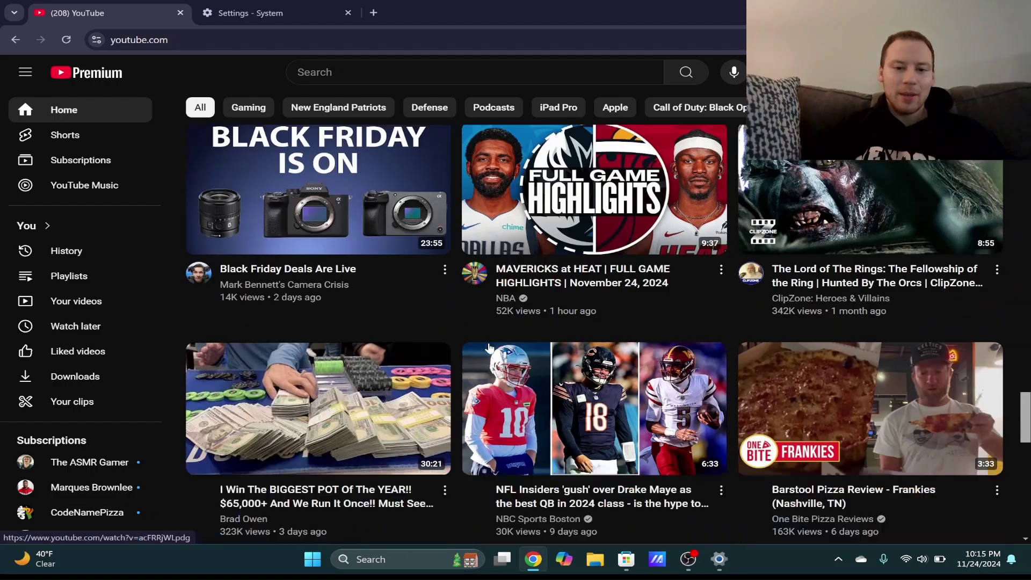
{"action": "scroll", "coordinate": [490, 348], "scroll_direction": "down", "scroll_amount": 10}
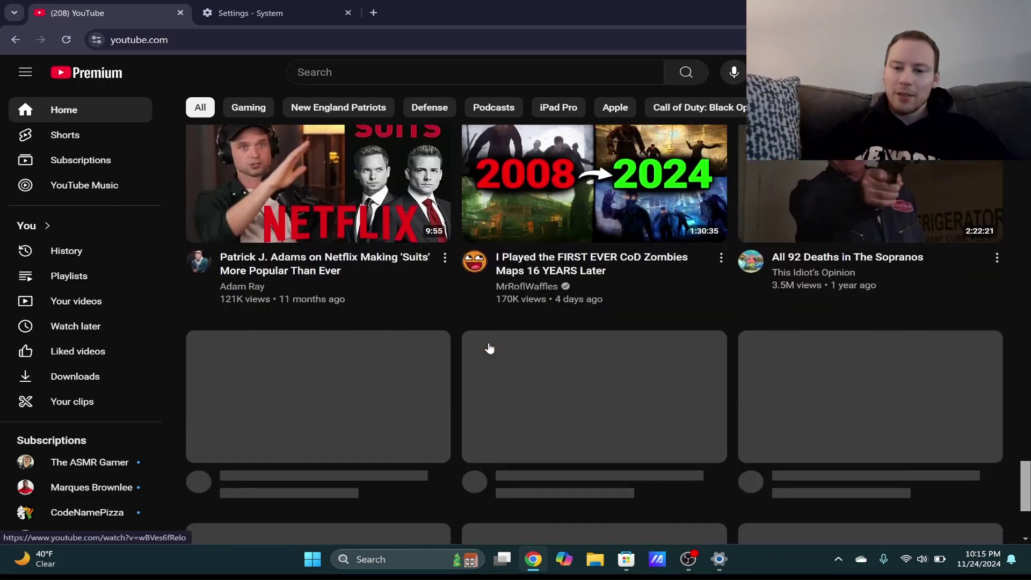